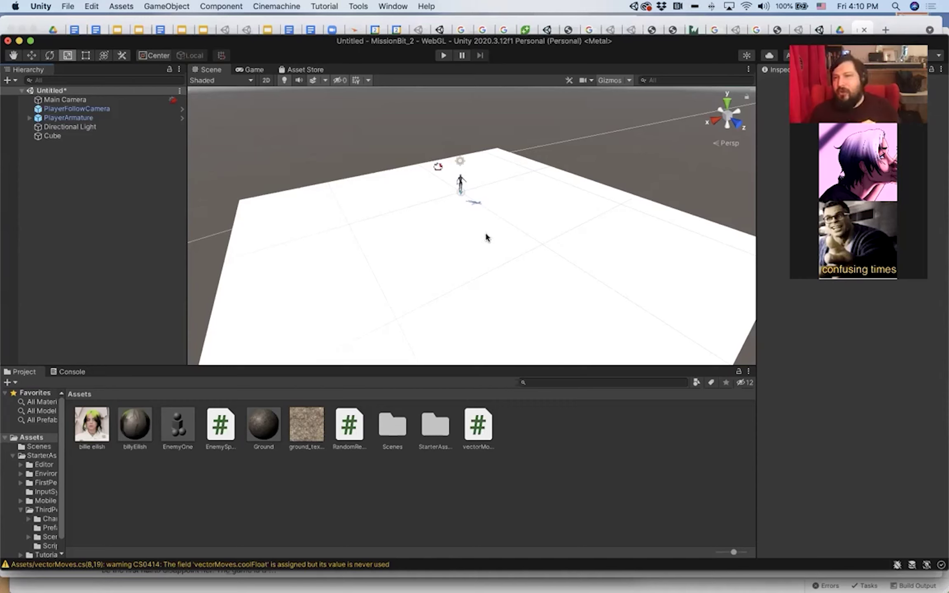
- Add a second cube to the scene and raise it until it stands above the ground near the player
scroll(476, 222, up, 5)
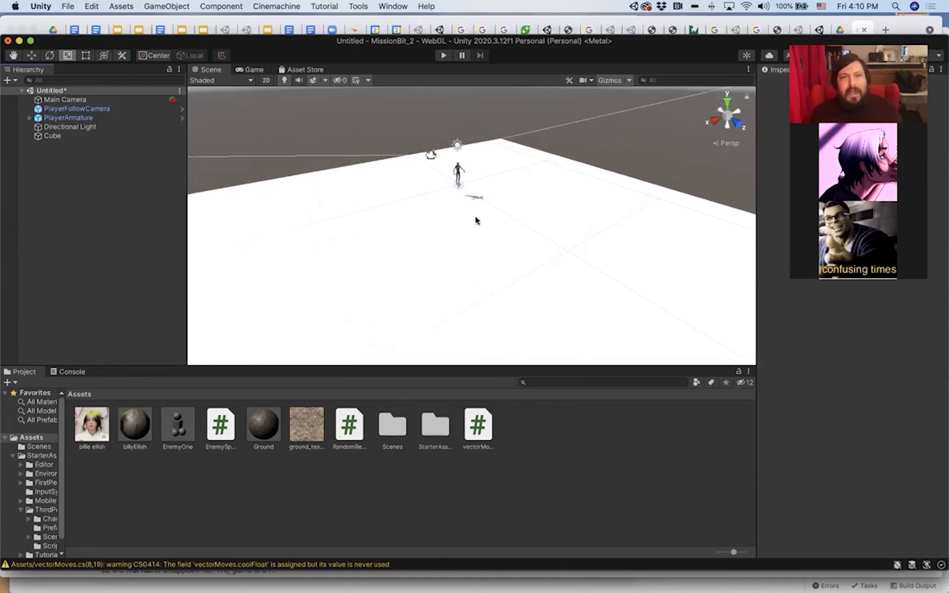
right_click(76, 196)
mouse_move(144, 333)
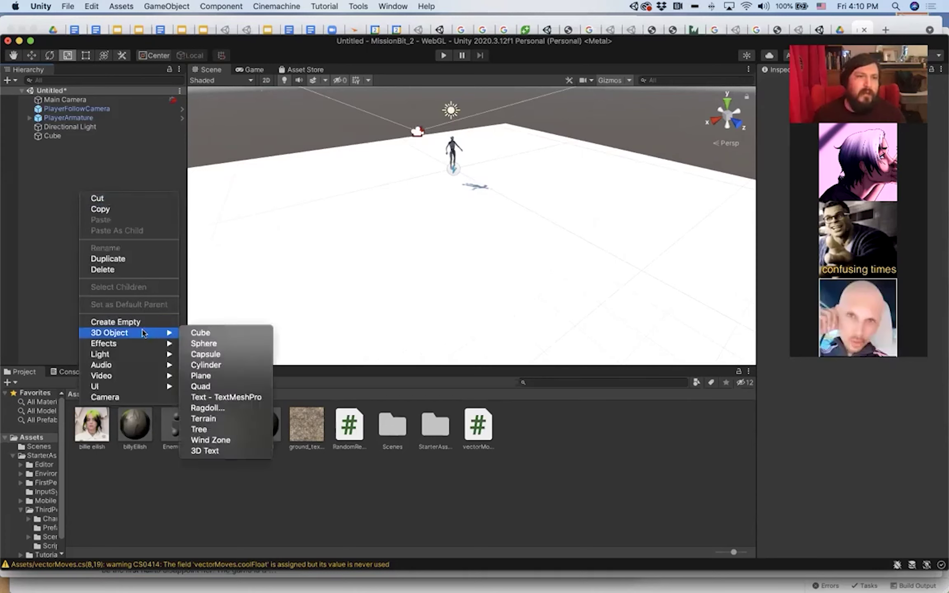
click(202, 334)
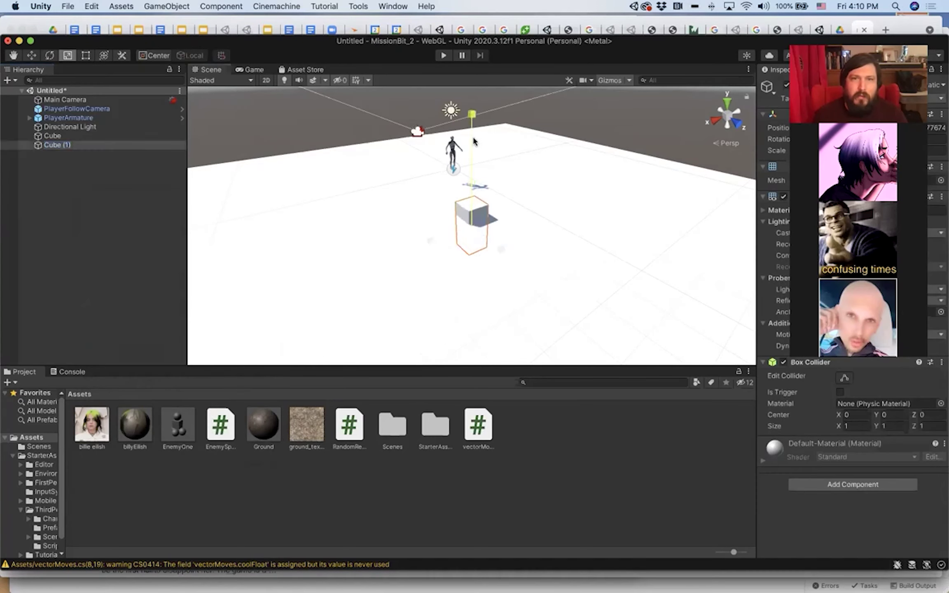
key(w)
drag(472, 182, 473, 142)
- Add a sphere 3D object to the scene
click(64, 184)
right_click(71, 181)
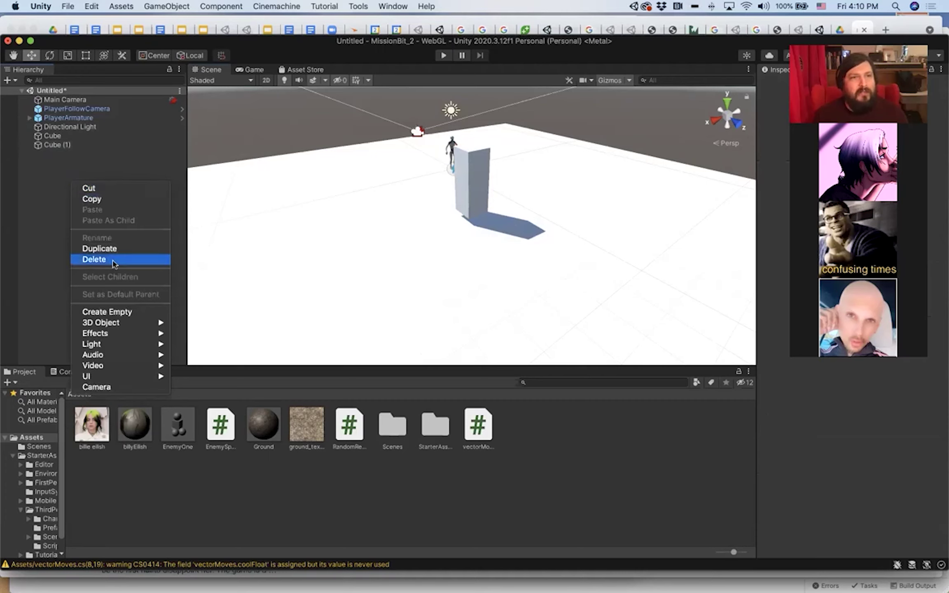
click(236, 338)
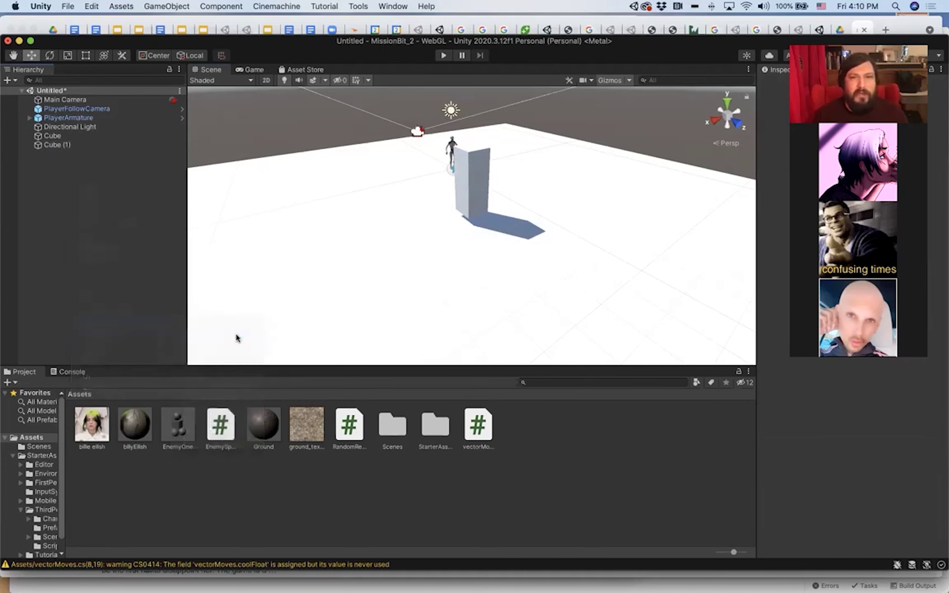
- Delete the Directional Light and briefly run the game to preview the scene without it
click(68, 128)
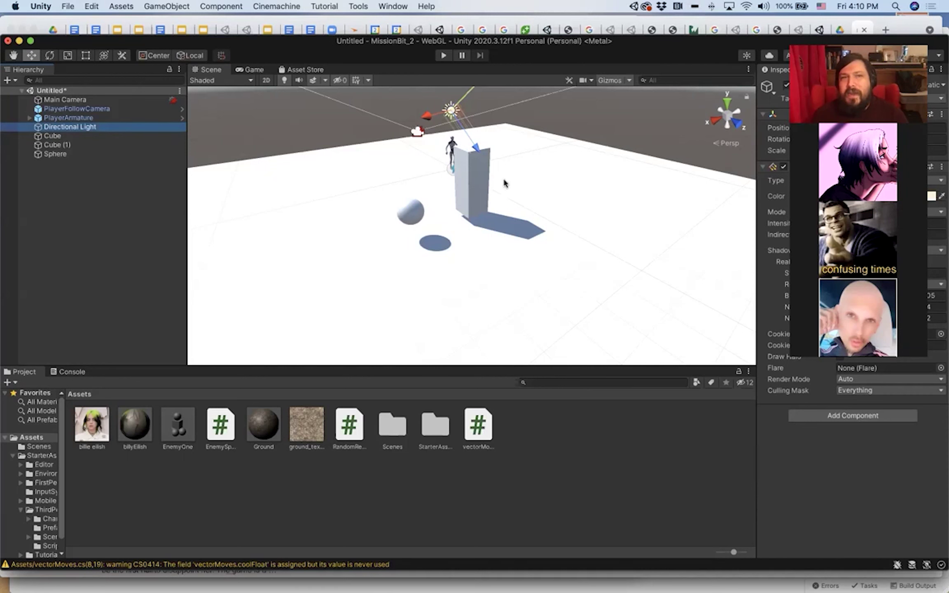
right_click(57, 128)
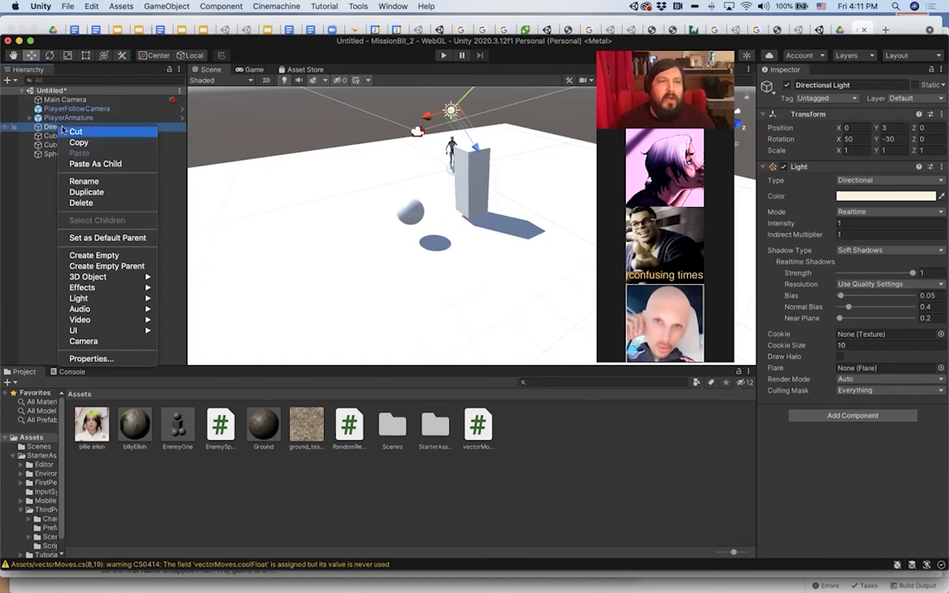
click(100, 204)
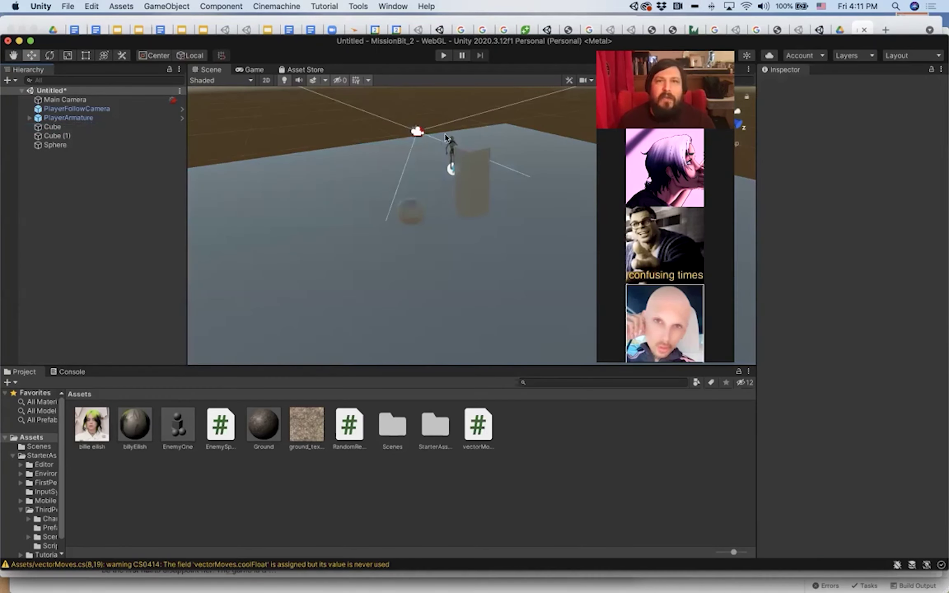
click(443, 59)
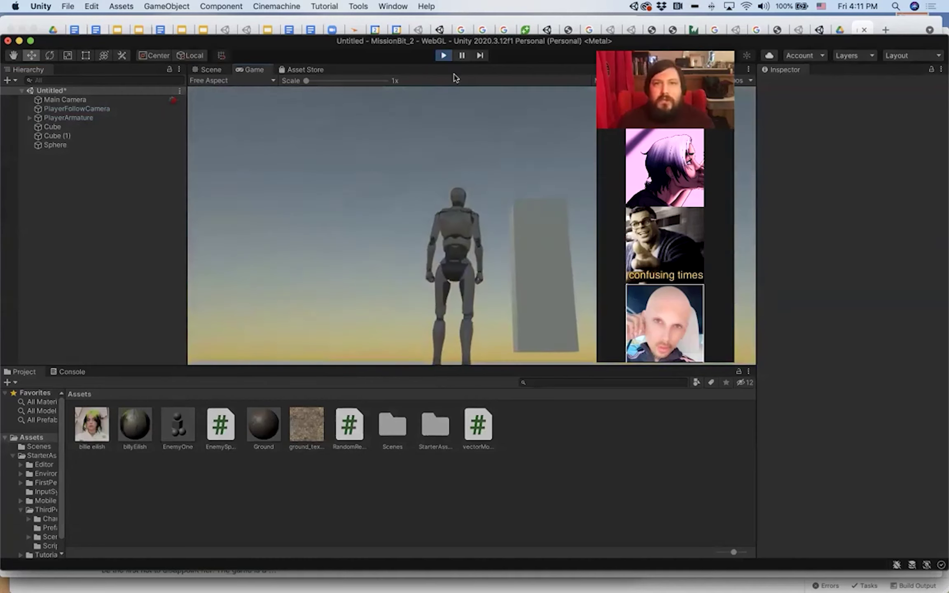
click(444, 57)
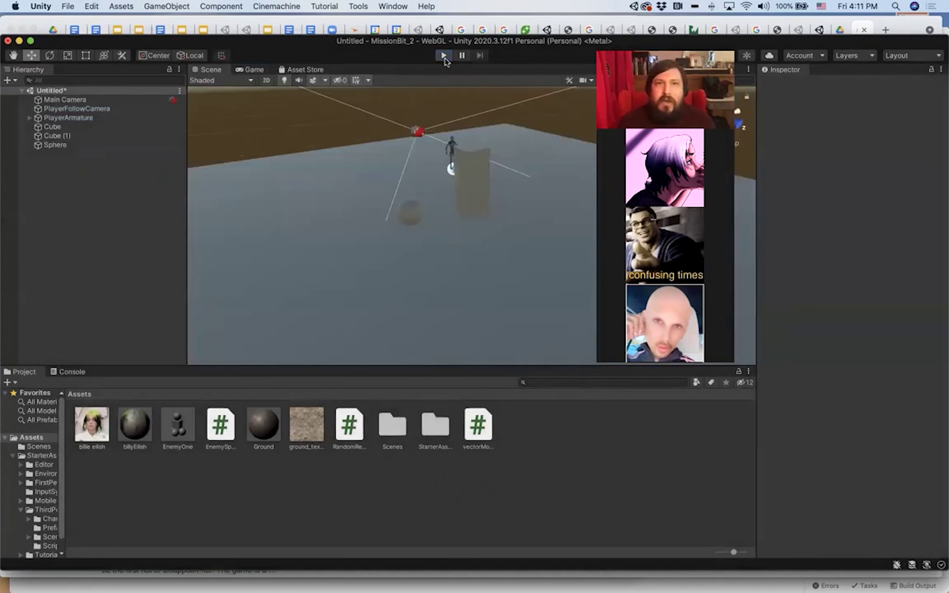
- Add a Point Light to the scene
right_click(97, 204)
click(46, 197)
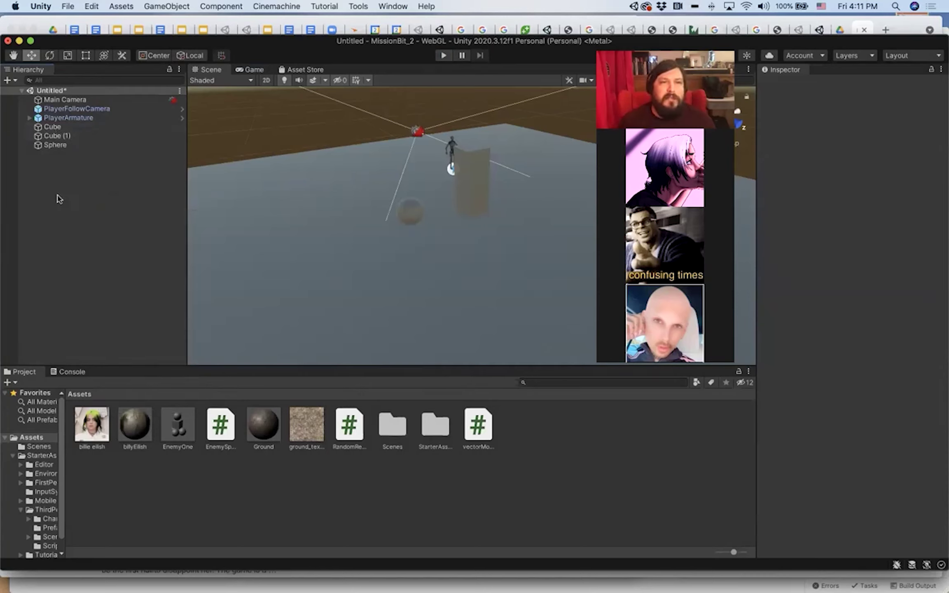
right_click(68, 188)
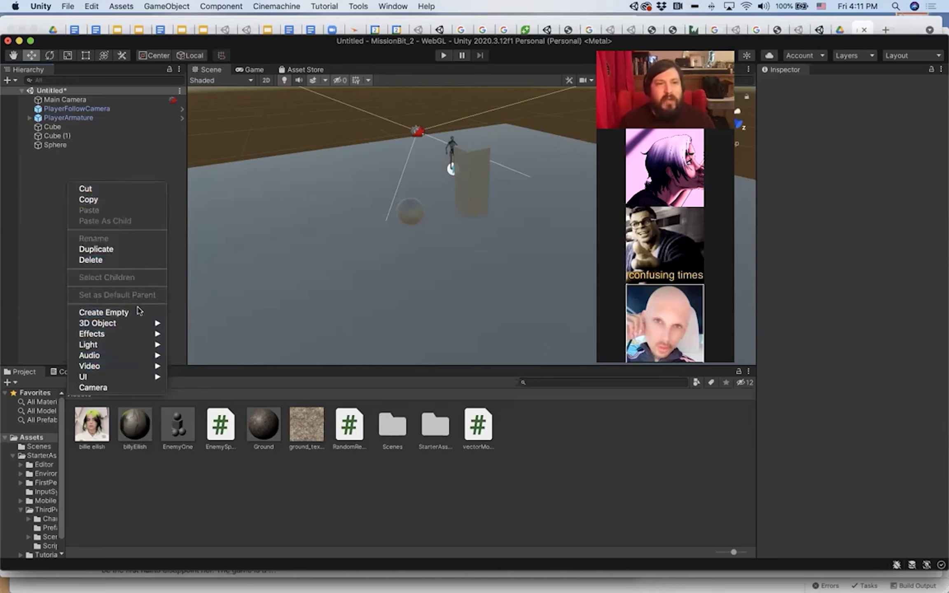
mouse_move(98, 348)
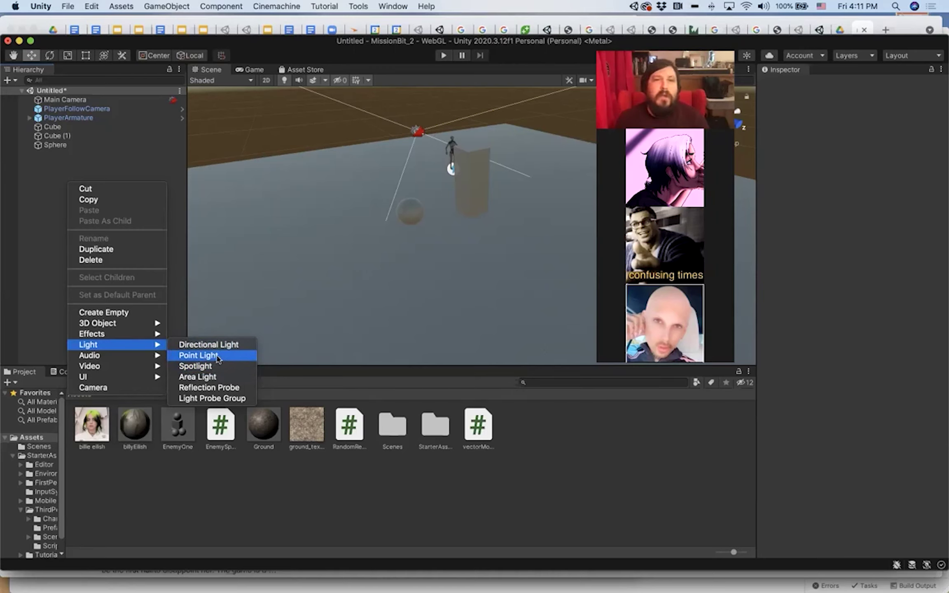
click(197, 355)
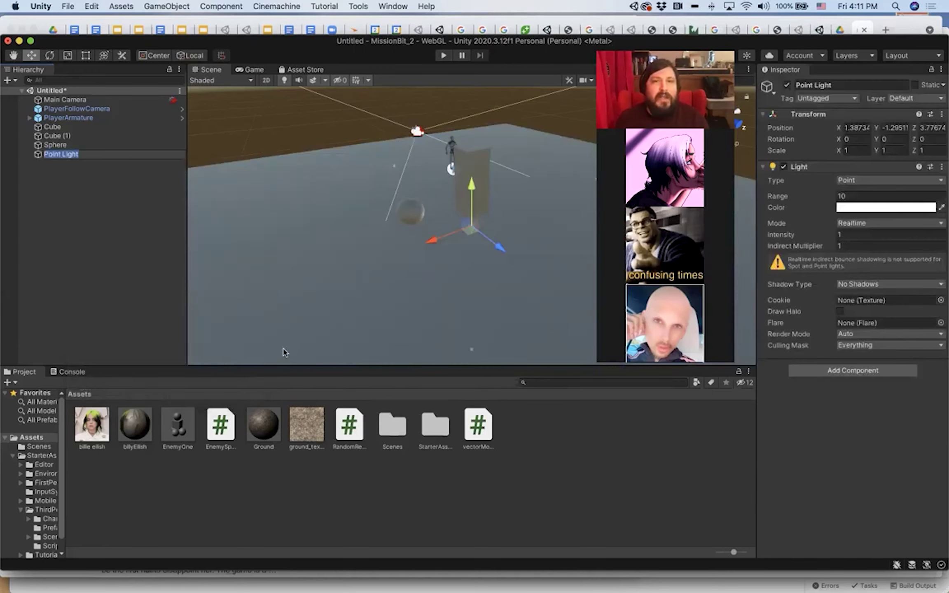
- Move the point light above the ground near the tall cube and sphere, to about X 3.2, Y 2.41, Z 1.4
drag(470, 182, 477, 117)
drag(434, 176, 426, 173)
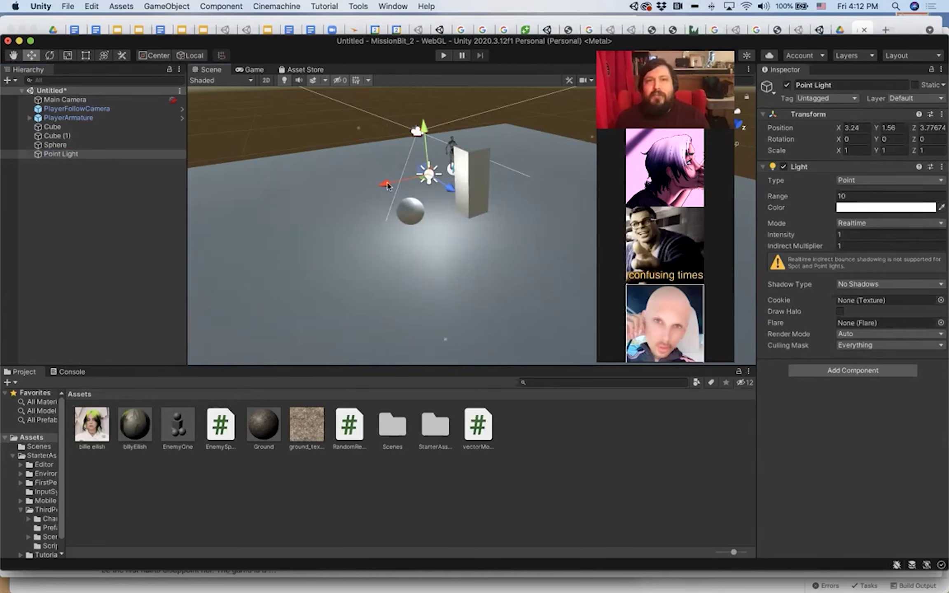
drag(387, 187, 407, 181)
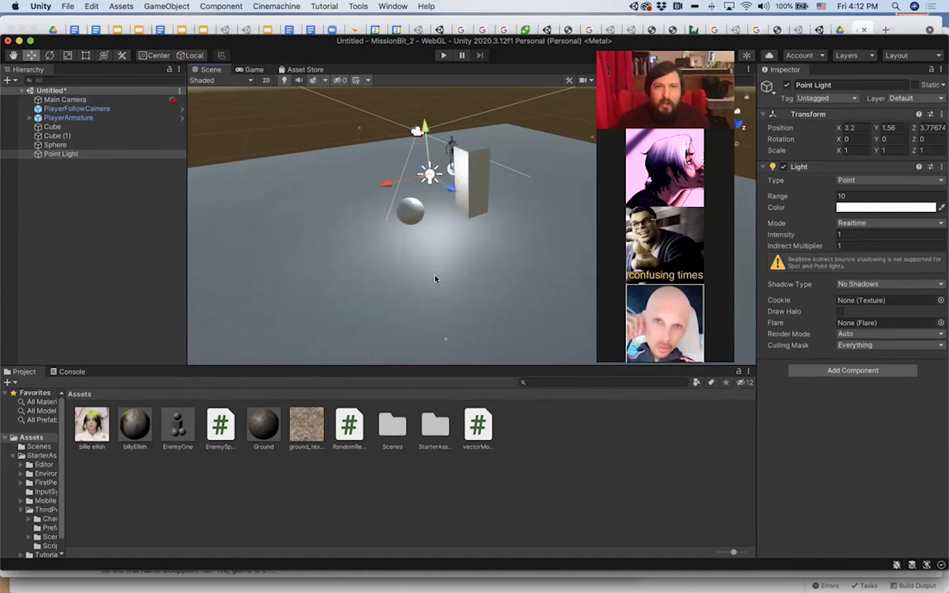
alt+drag(384, 257, 581, 300)
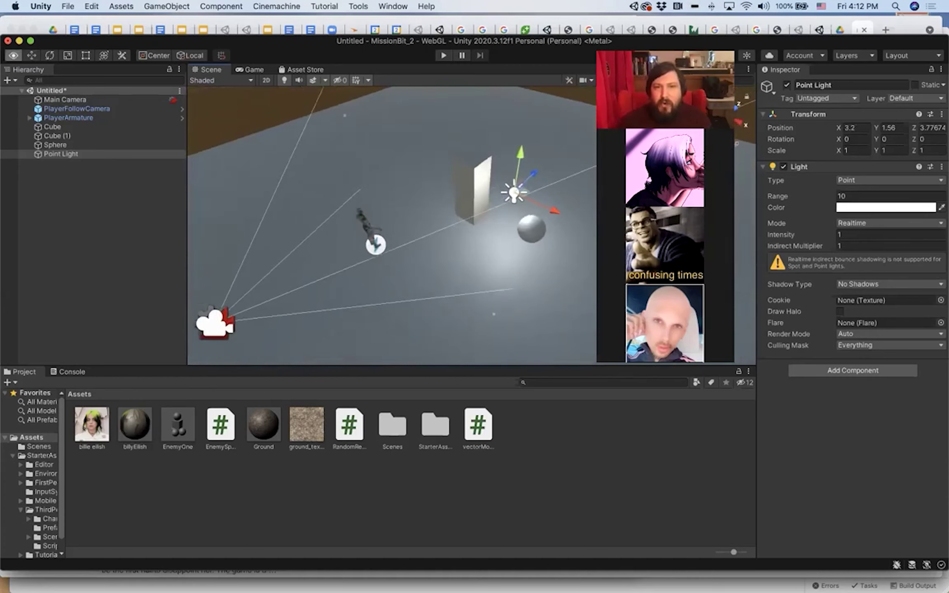
drag(531, 172, 488, 191)
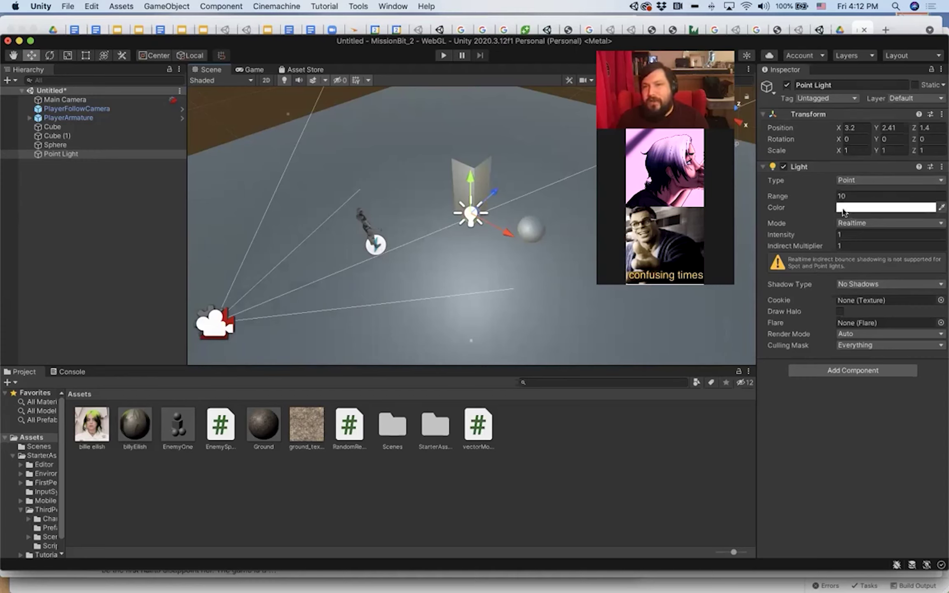
- Set the point light's range to about 16.58 and its color to pure red (FF0000)
drag(816, 198, 938, 319)
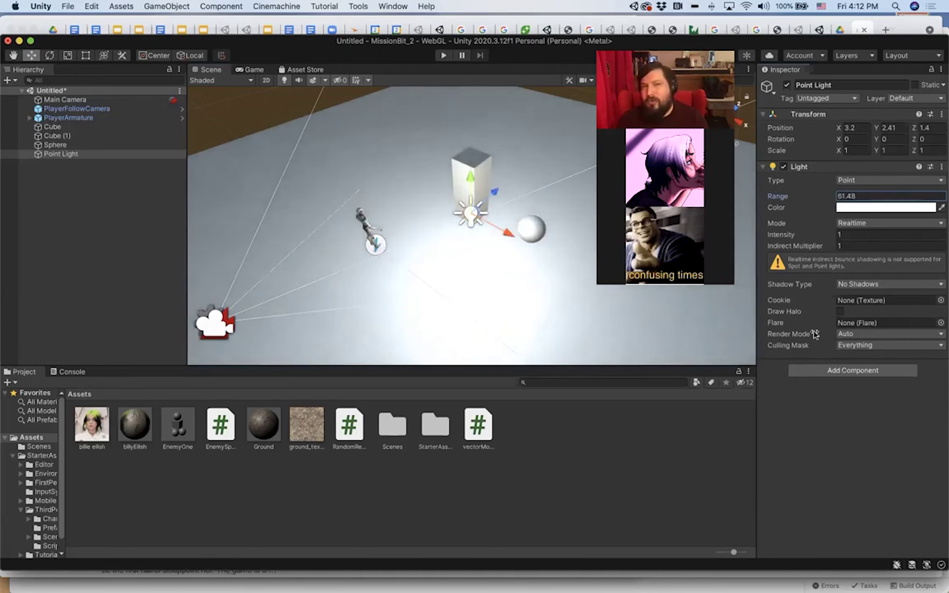
drag(815, 334, 168, 451)
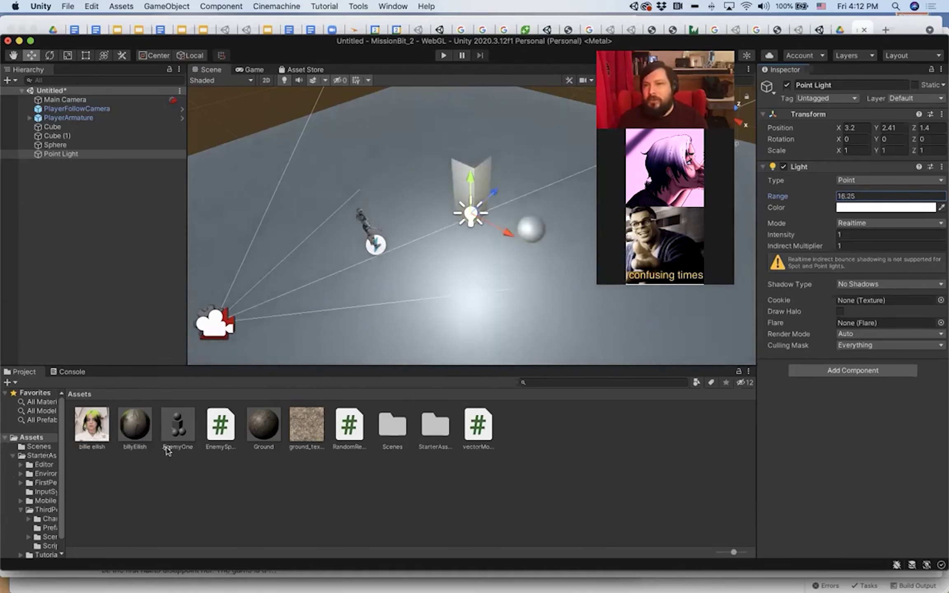
click(866, 208)
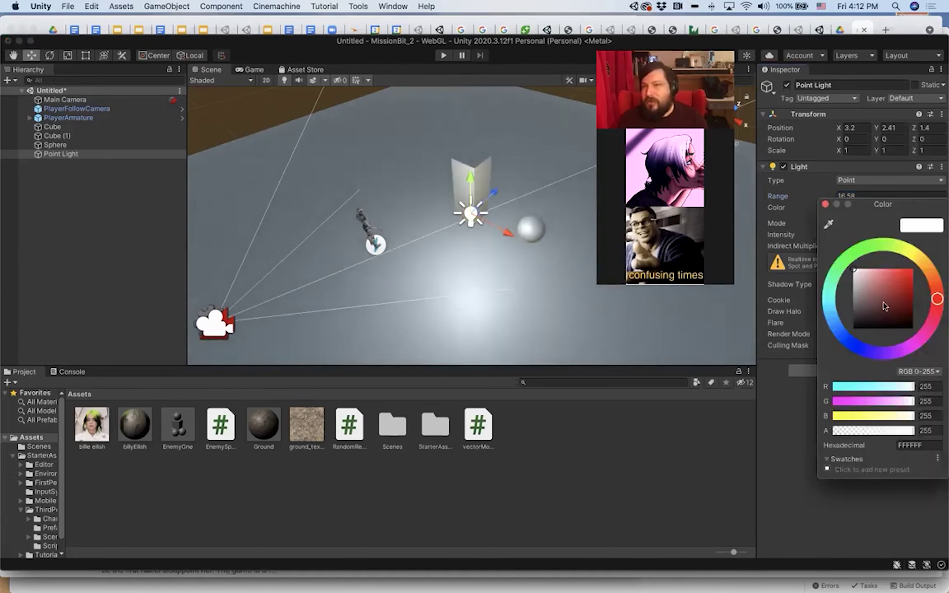
drag(885, 306, 936, 245)
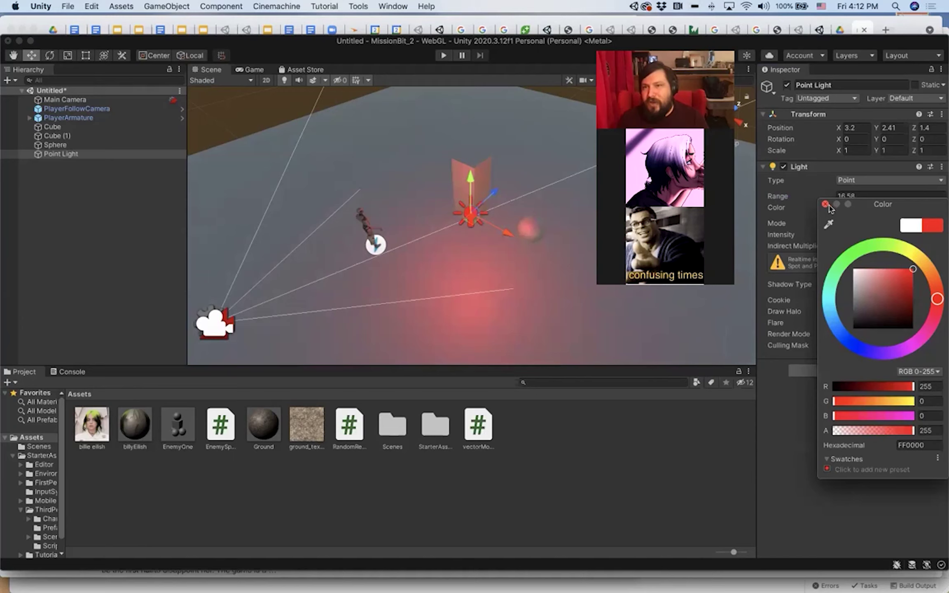
click(826, 204)
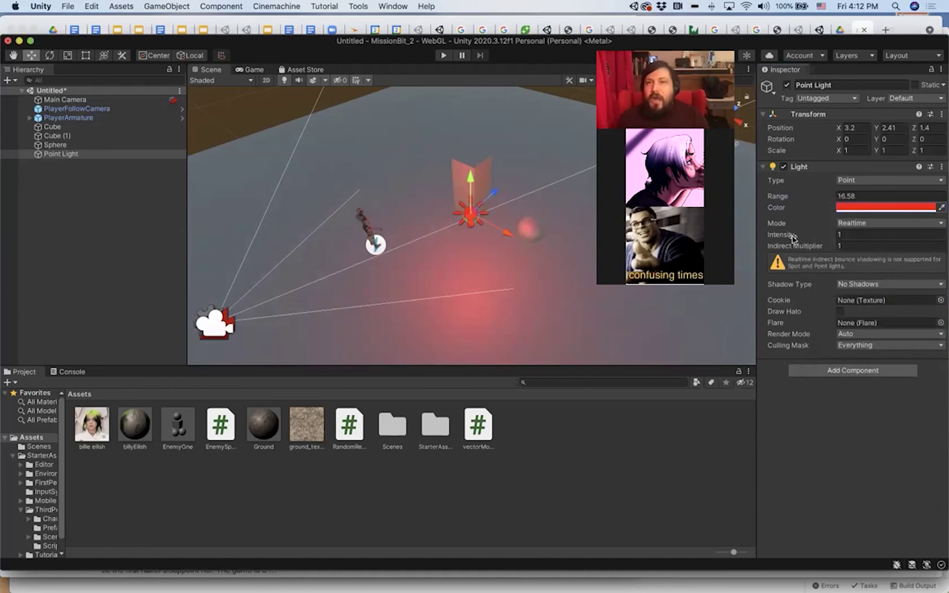
- Increase the point light's intensity to about 1.47 and raise the light to about Y 2.94
mouse_move(792, 238)
mouse_down()
mouse_move(820, 234)
mouse_move(810, 236)
mouse_up()
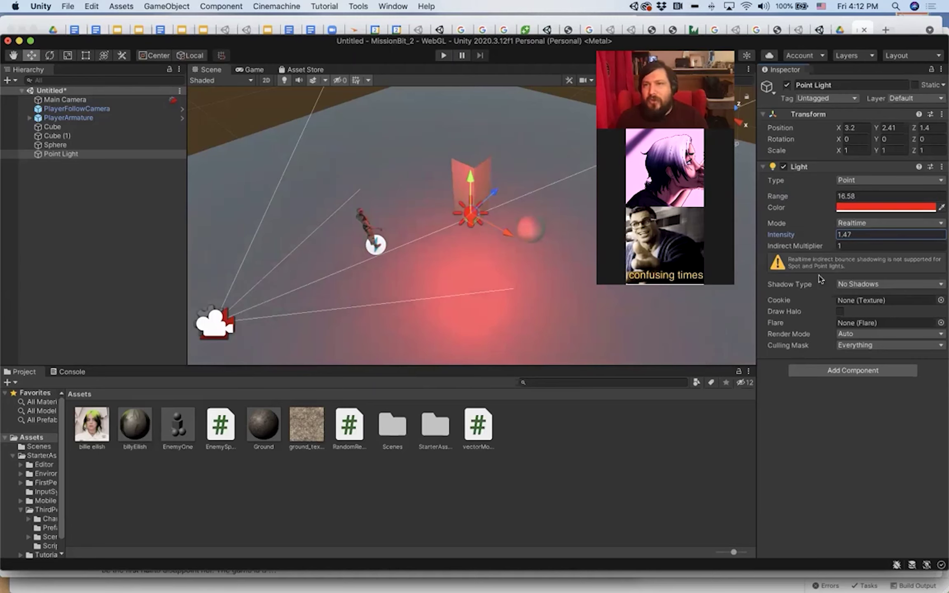
drag(471, 182, 471, 162)
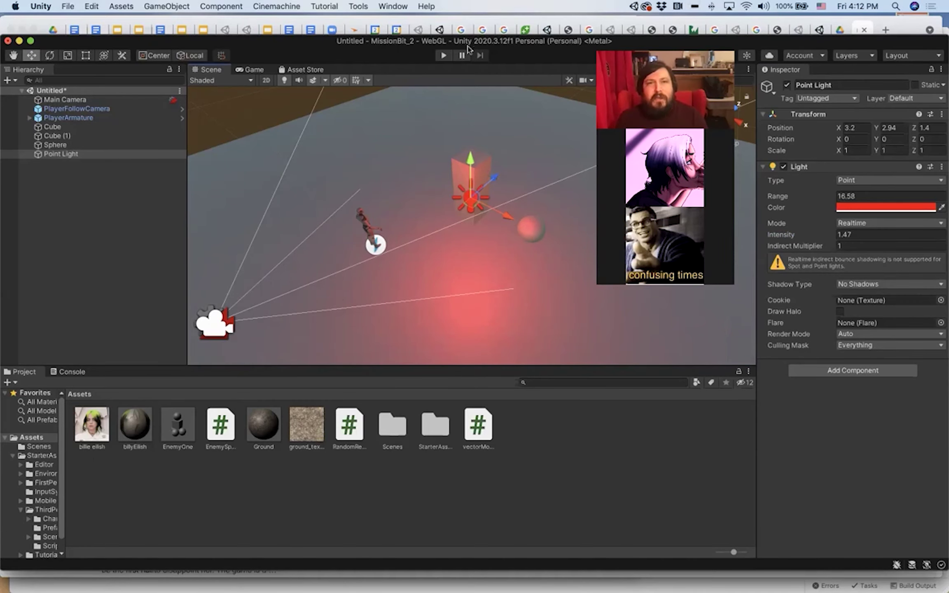
- Run the game and set the point light's shadow type to Hard Shadows to preview the effect
click(445, 56)
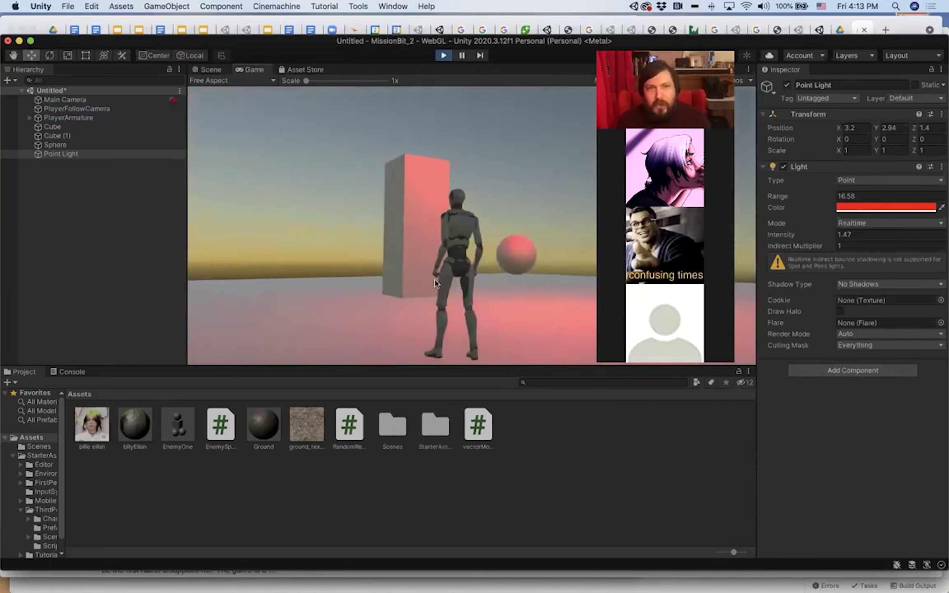
click(874, 284)
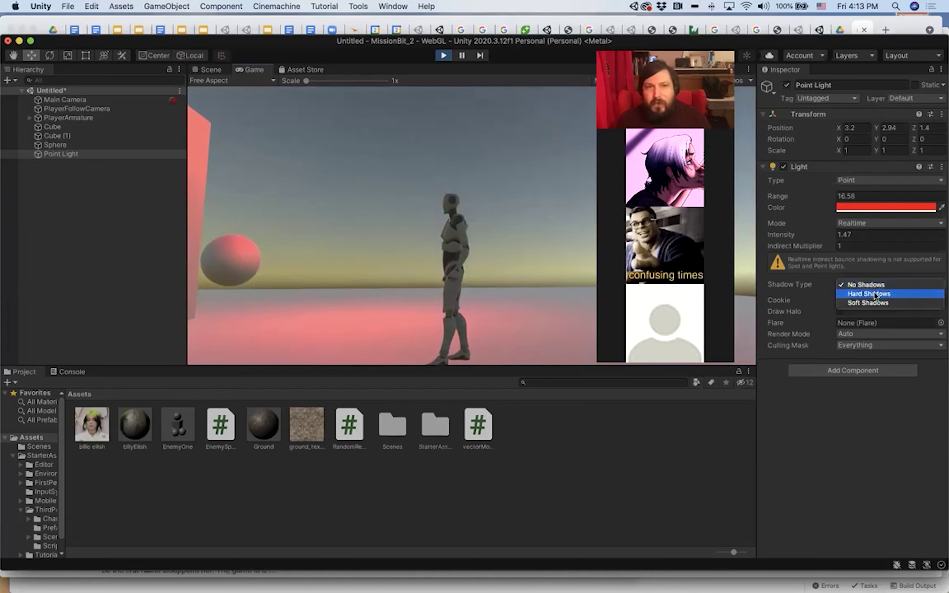
click(875, 294)
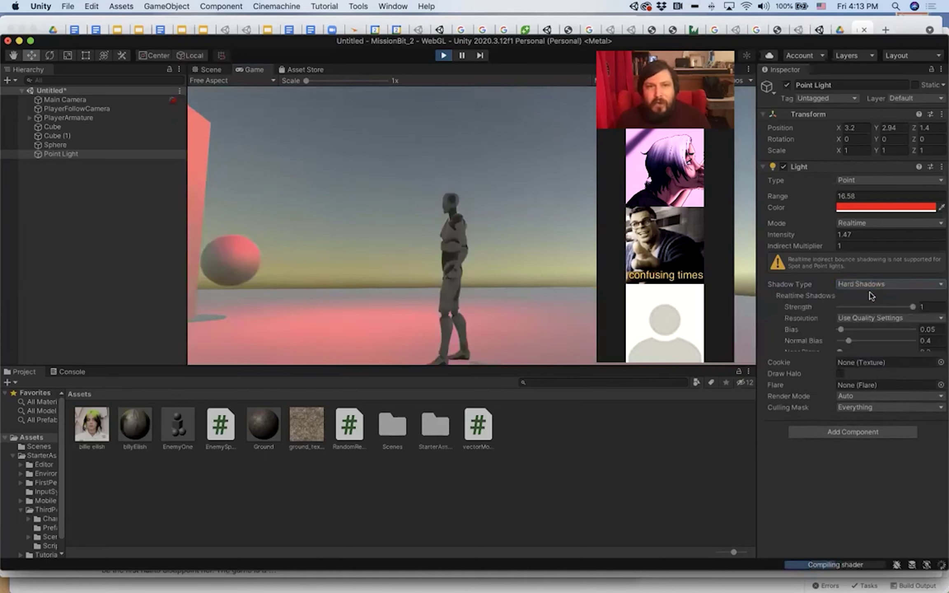
click(257, 221)
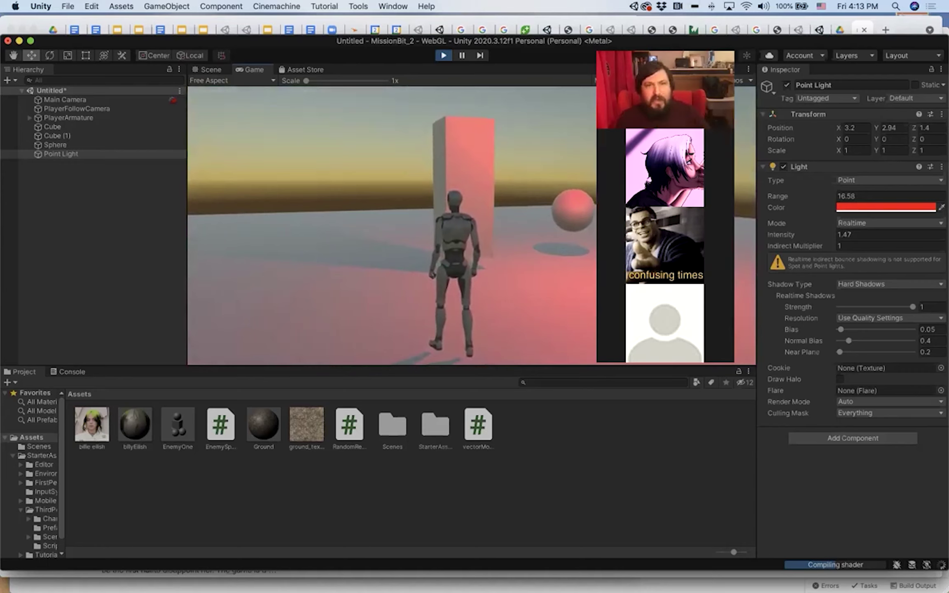
- Set the point light's shadow type back to No Shadows and stop the game
click(881, 284)
click(879, 276)
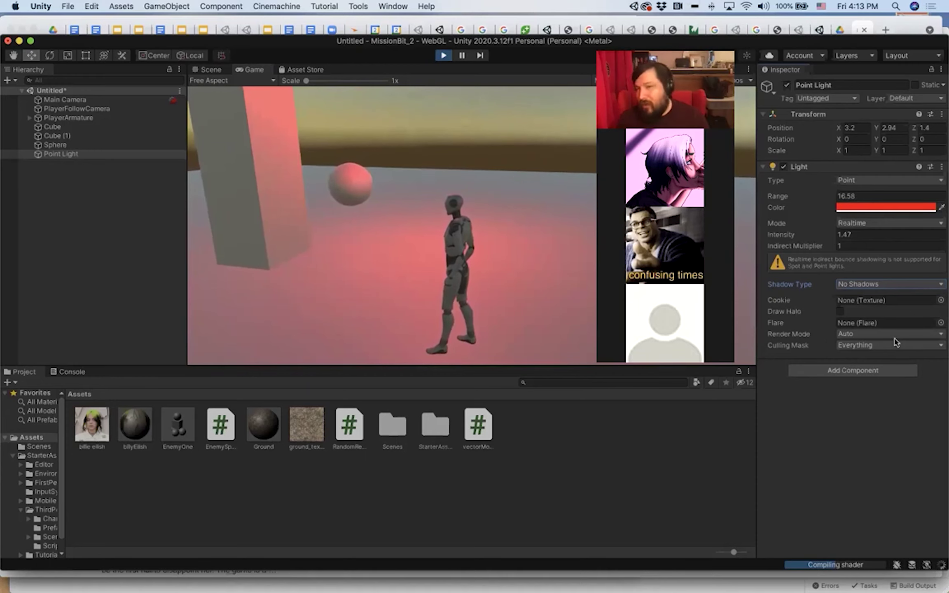
click(444, 55)
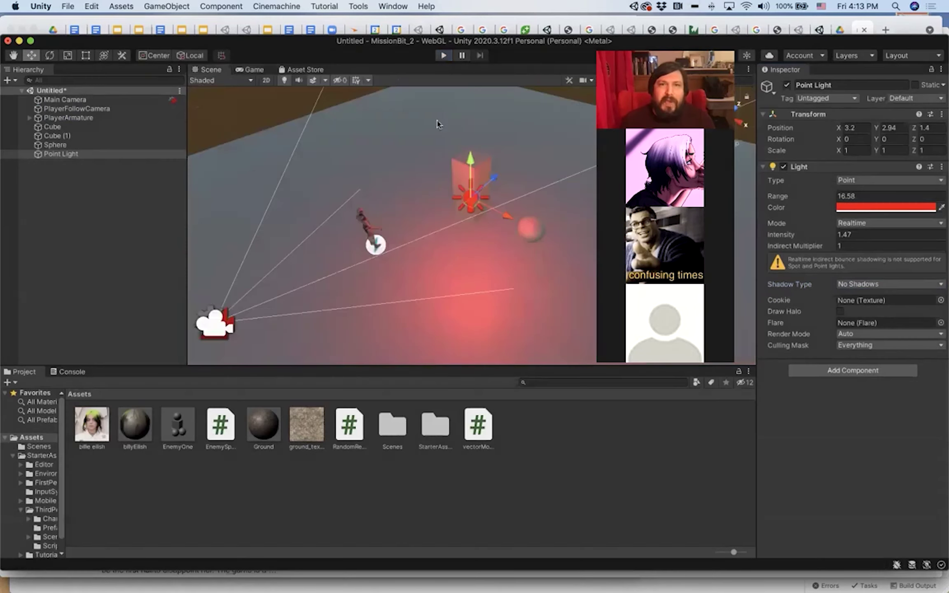
- Move the point light along X to about 4.17 and raise it well above the tall cube
scroll(459, 215, down, 5)
drag(510, 227, 520, 222)
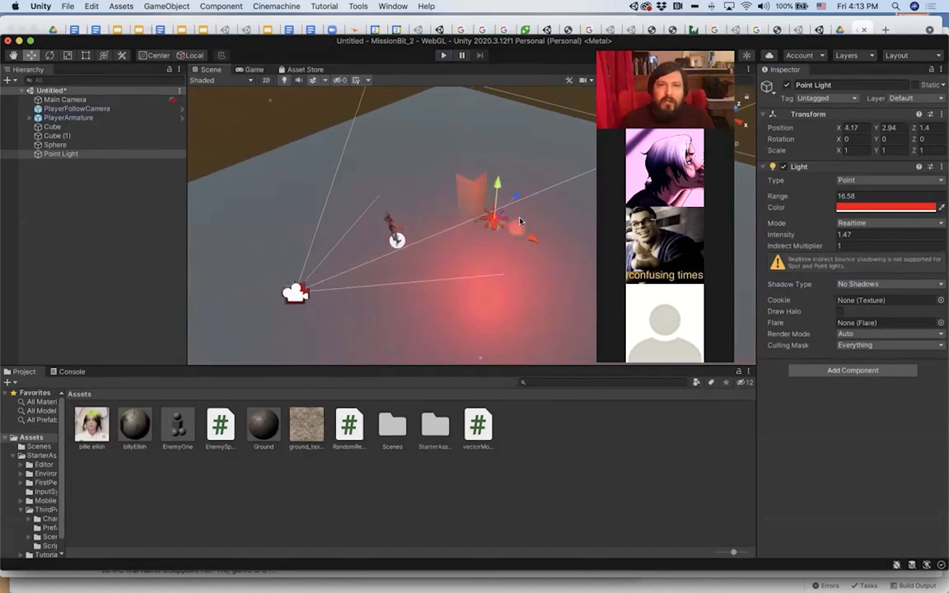
drag(498, 187, 504, 110)
- Add a Spotlight to the scene
click(140, 205)
right_click(106, 195)
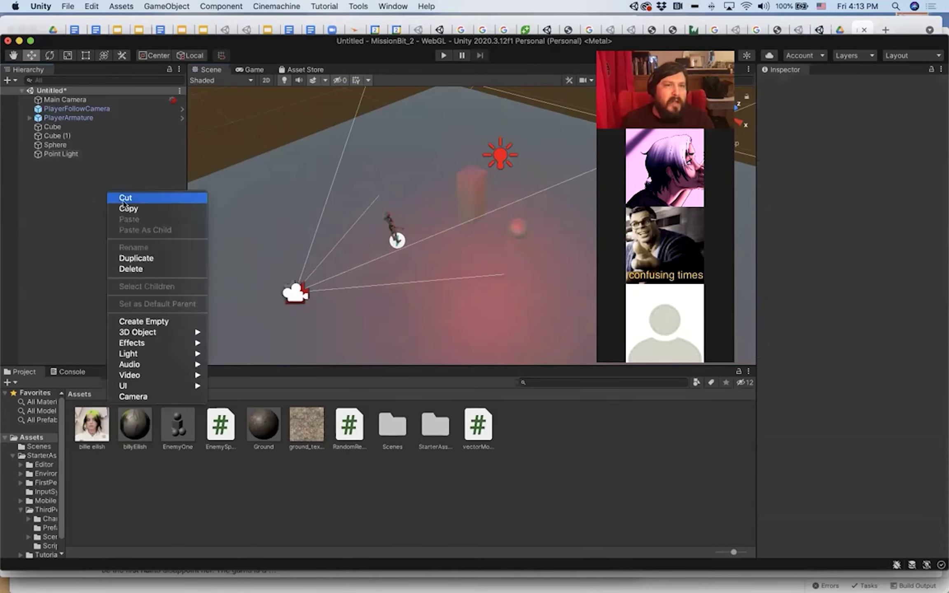
mouse_move(194, 355)
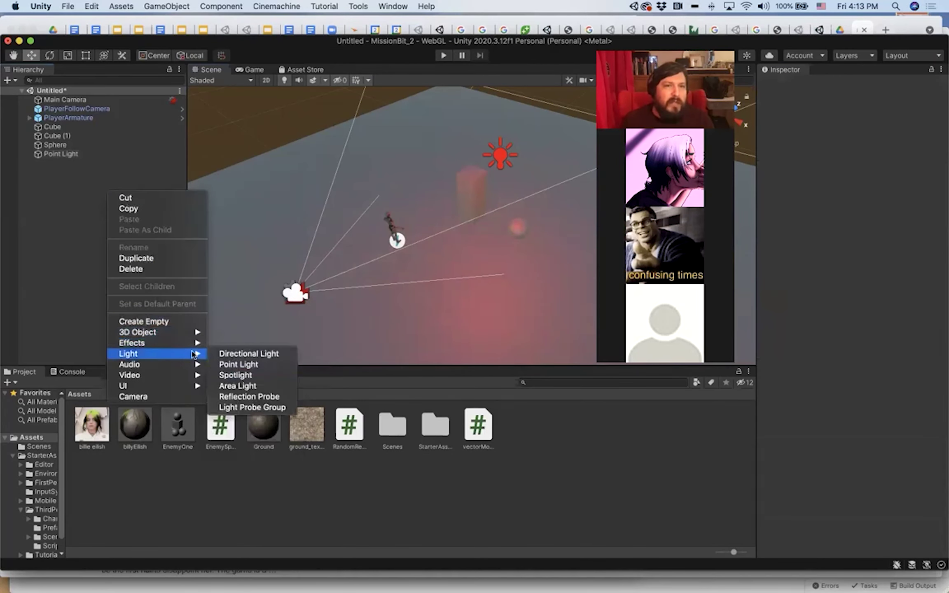
click(235, 375)
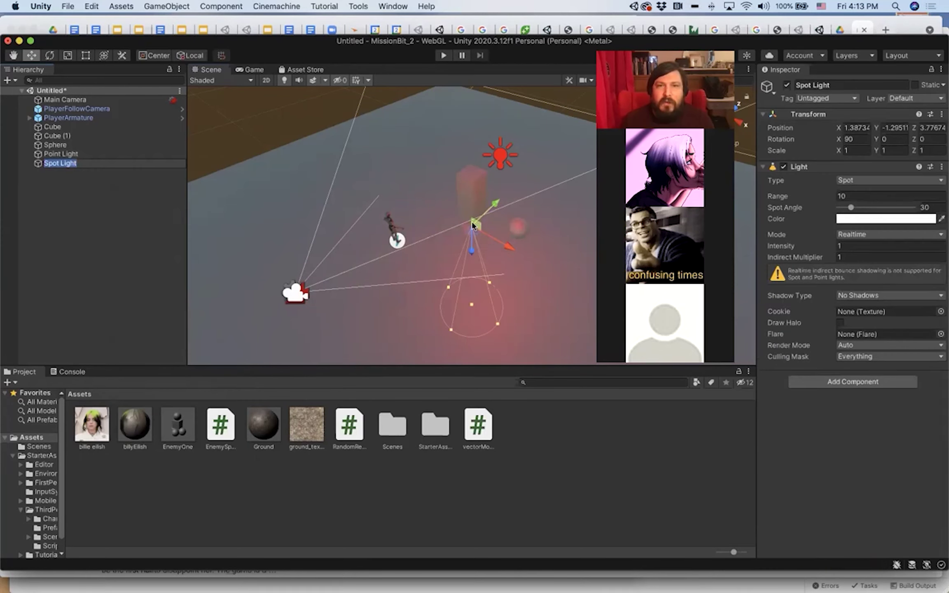
- Raise the spot light to about Y 5.85 and tilt its beam to about 49° so it points away from the tall cube
drag(473, 254, 491, 111)
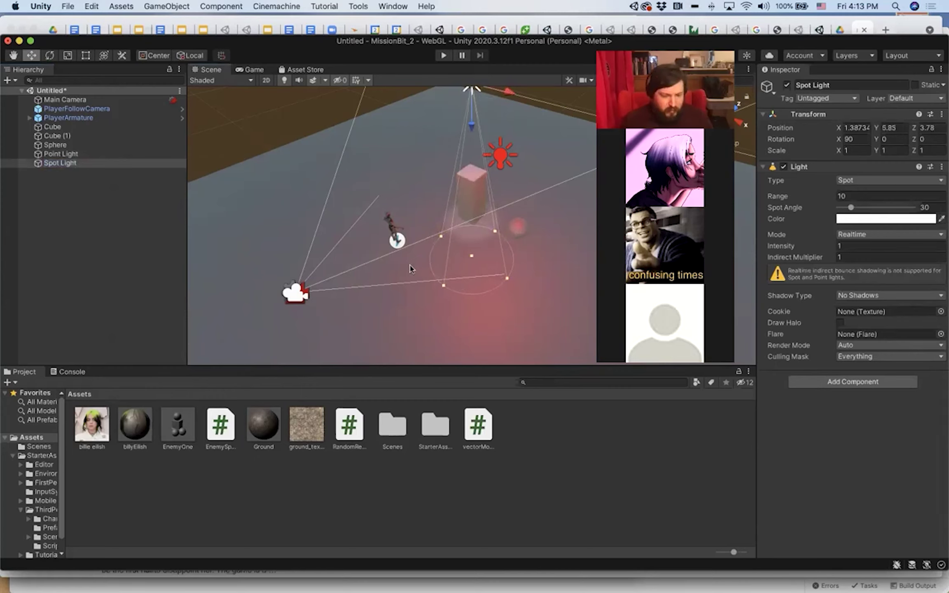
alt+drag(397, 240, 406, 282)
scroll(407, 221, down, 5)
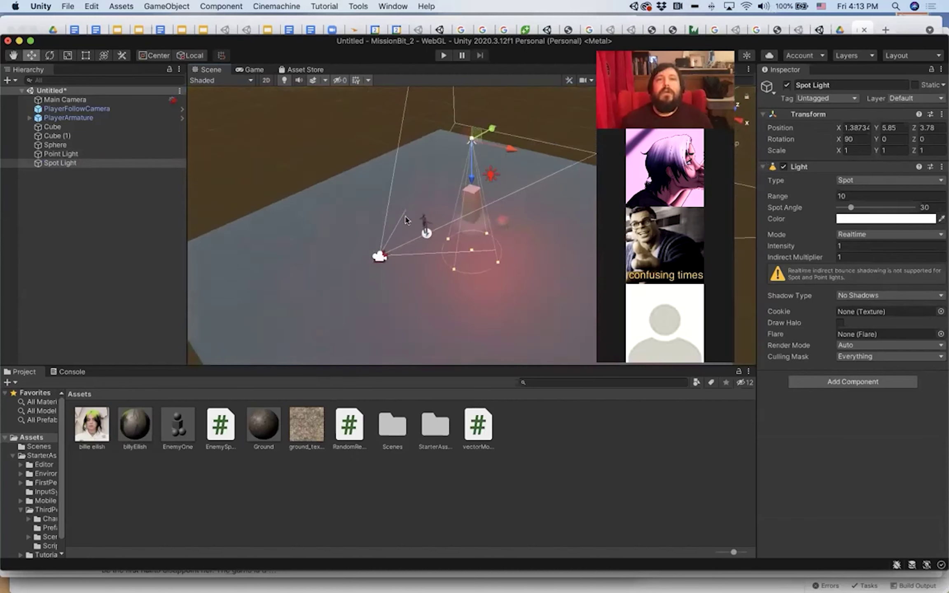
alt+drag(409, 220, 515, 243)
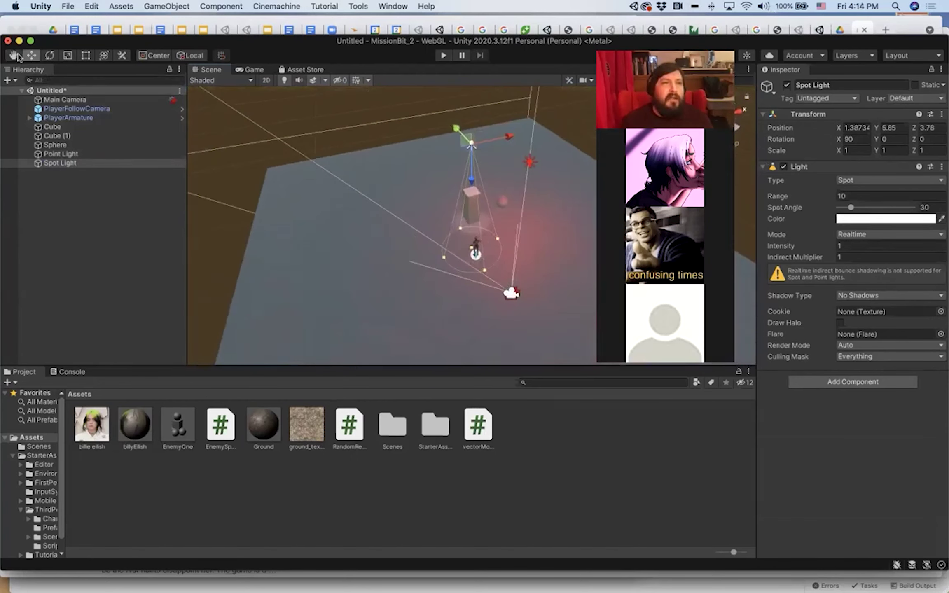
click(49, 55)
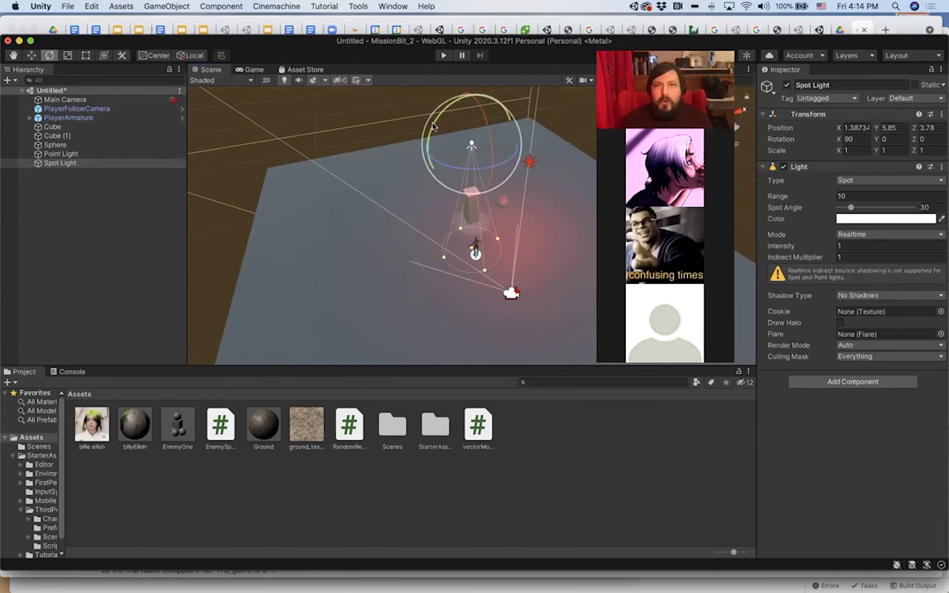
drag(433, 126, 557, 136)
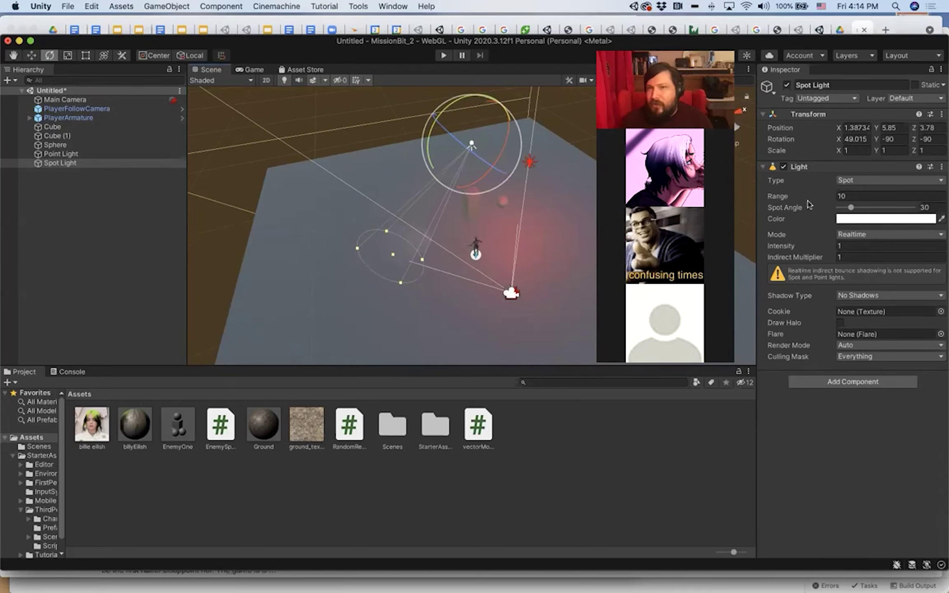
- Increase the spot light's range to about 38.37 and its intensity to about 1.97
drag(809, 200, 942, 291)
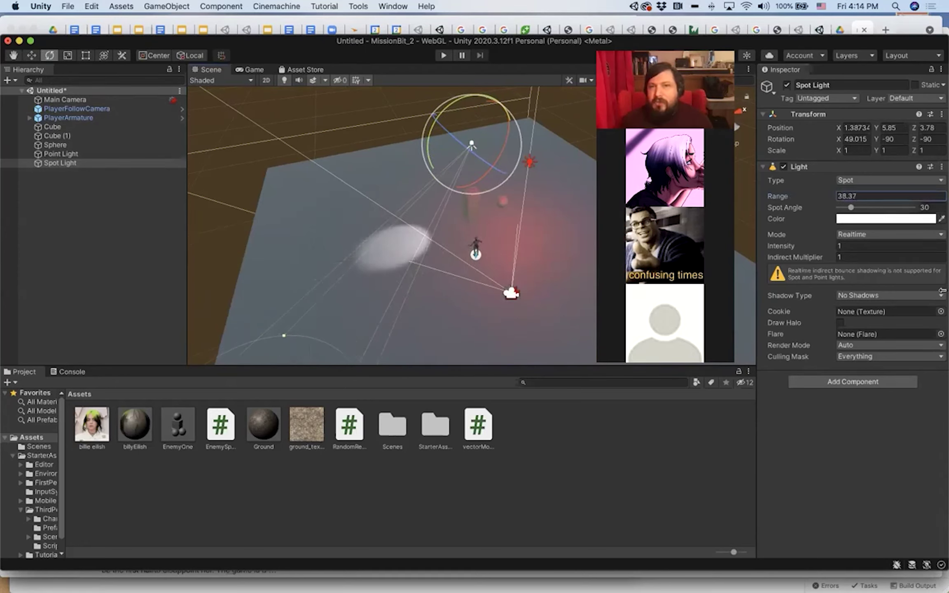
mouse_move(805, 248)
mouse_down()
mouse_move(849, 247)
mouse_move(799, 247)
mouse_move(844, 248)
mouse_move(802, 248)
mouse_move(830, 250)
mouse_move(818, 249)
mouse_up()
- Move the sphere along X to about -4.52, into the spot light's bright circle
click(24, 146)
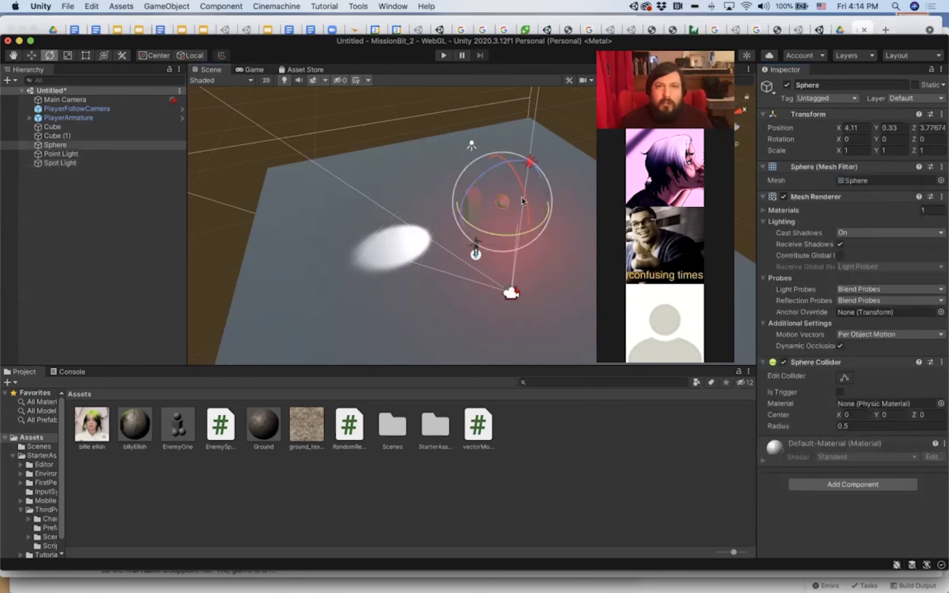
click(29, 58)
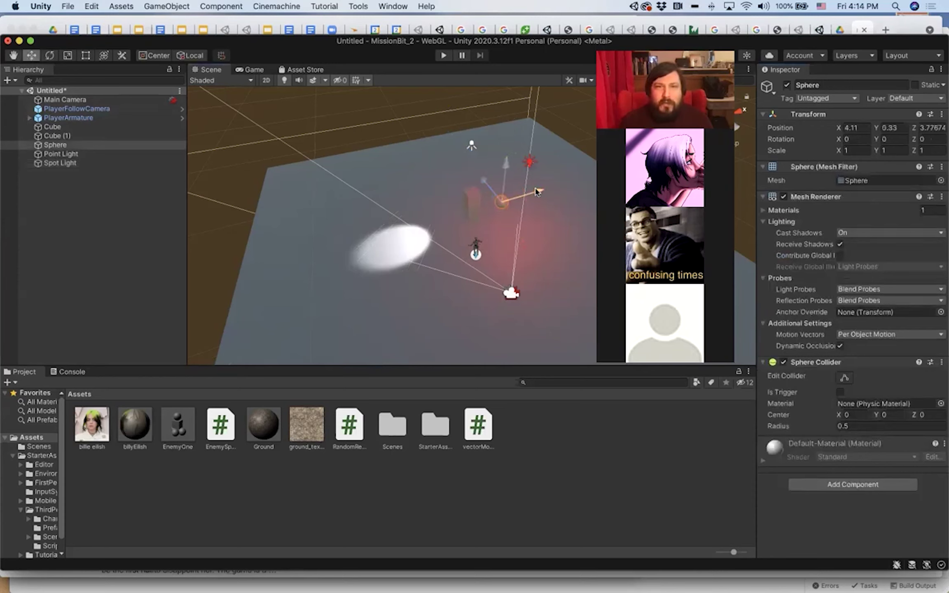
drag(537, 193, 439, 217)
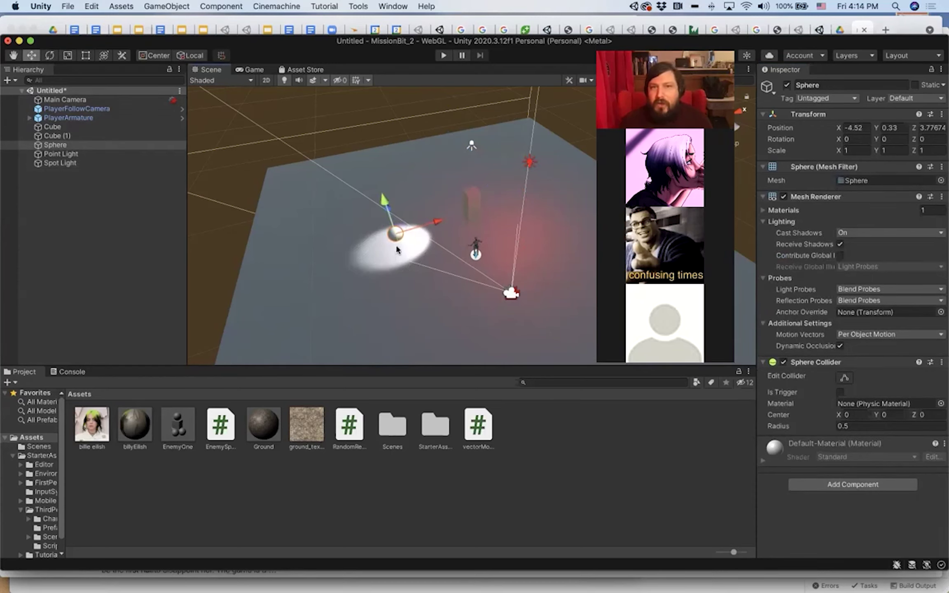
- Set the spot light's shadow type to Soft Shadows
scroll(395, 244, up, 3)
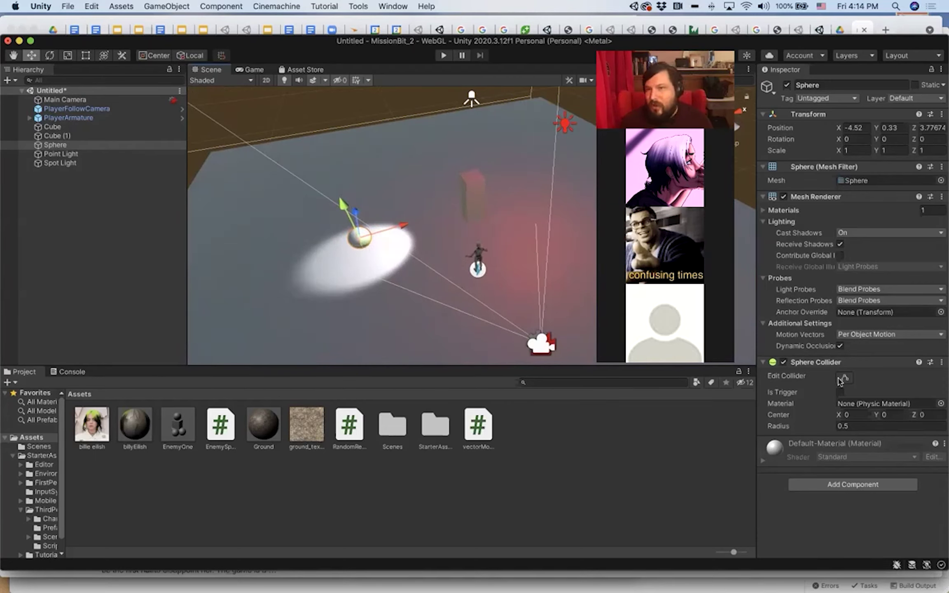
click(60, 163)
click(878, 296)
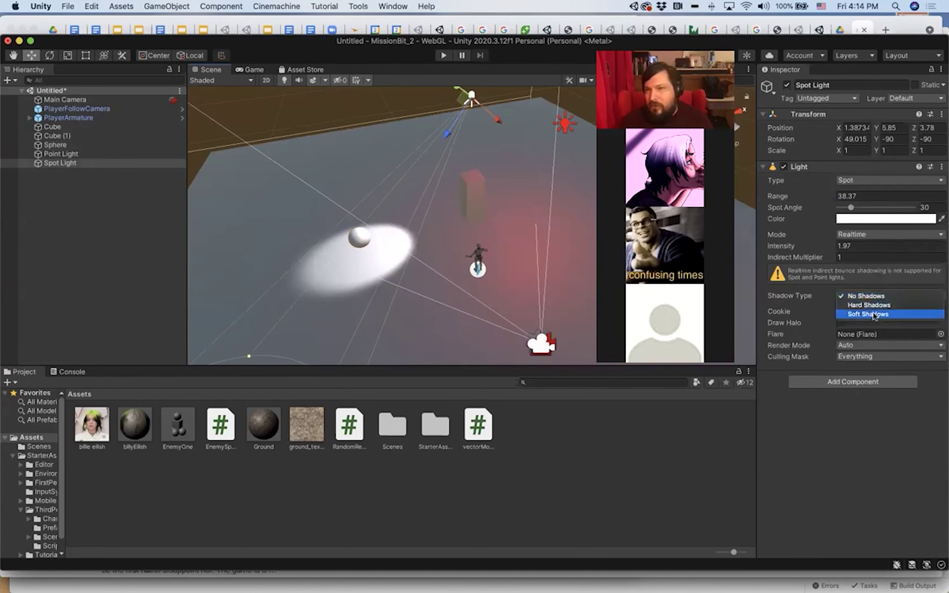
click(877, 314)
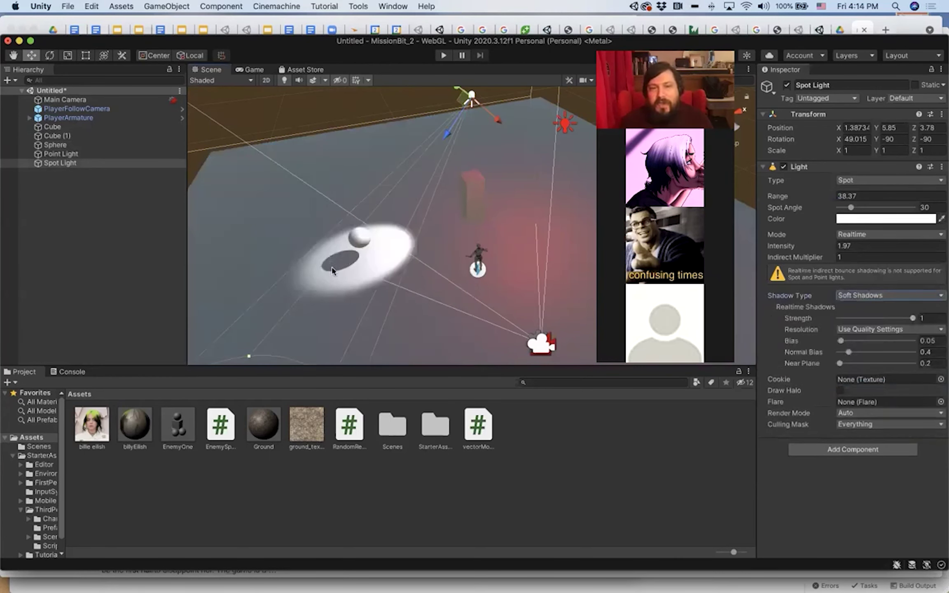
- Run the game and walk the character around the tall cube and sphere to examine the spot and point lighting and shadows
click(446, 58)
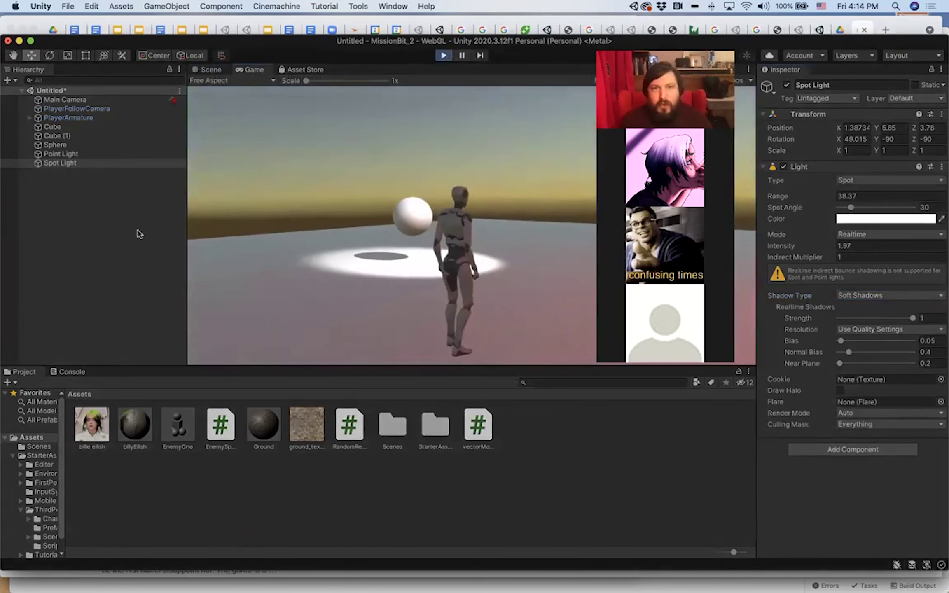
key(w)
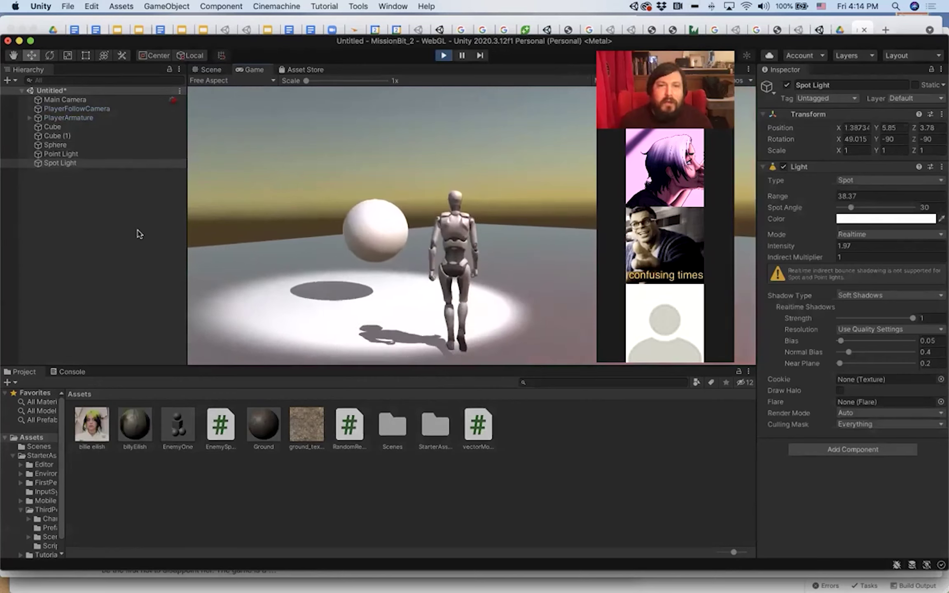
key(w)
key(w)
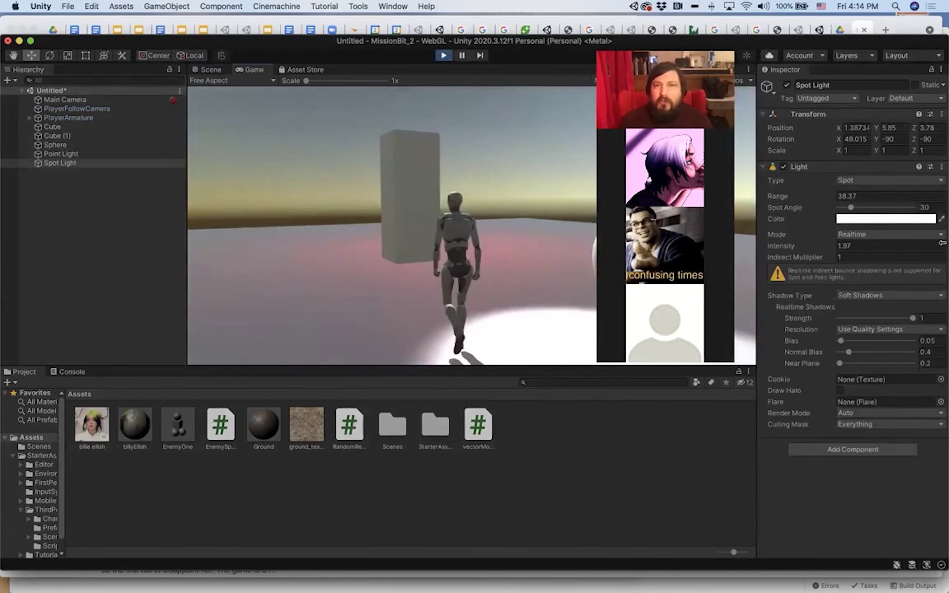
key(w)
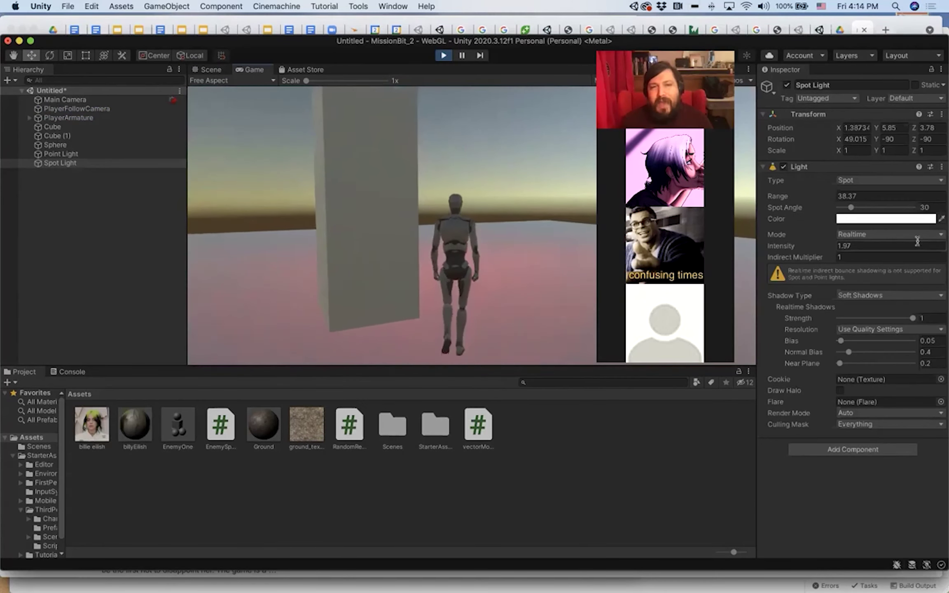
key(w)
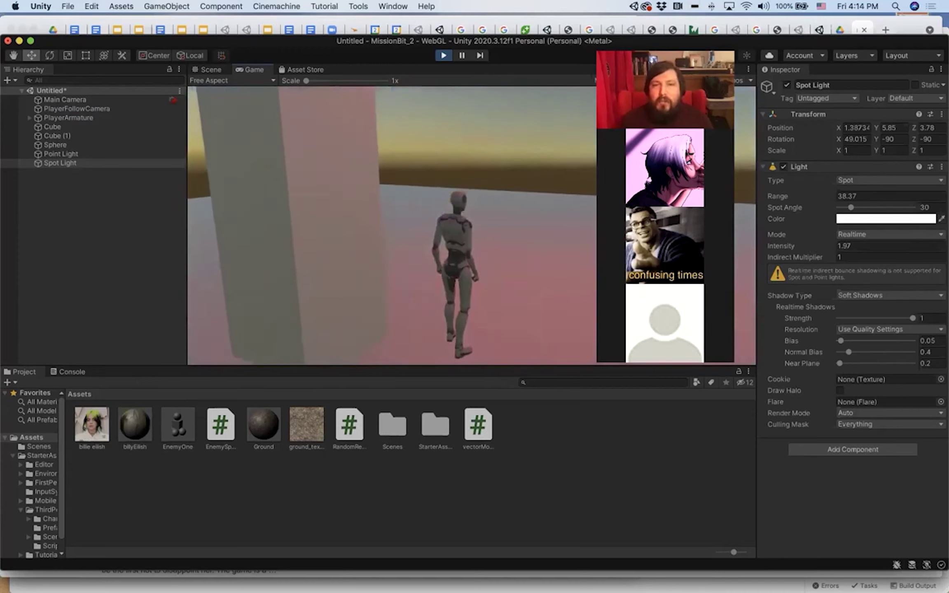
key(w)
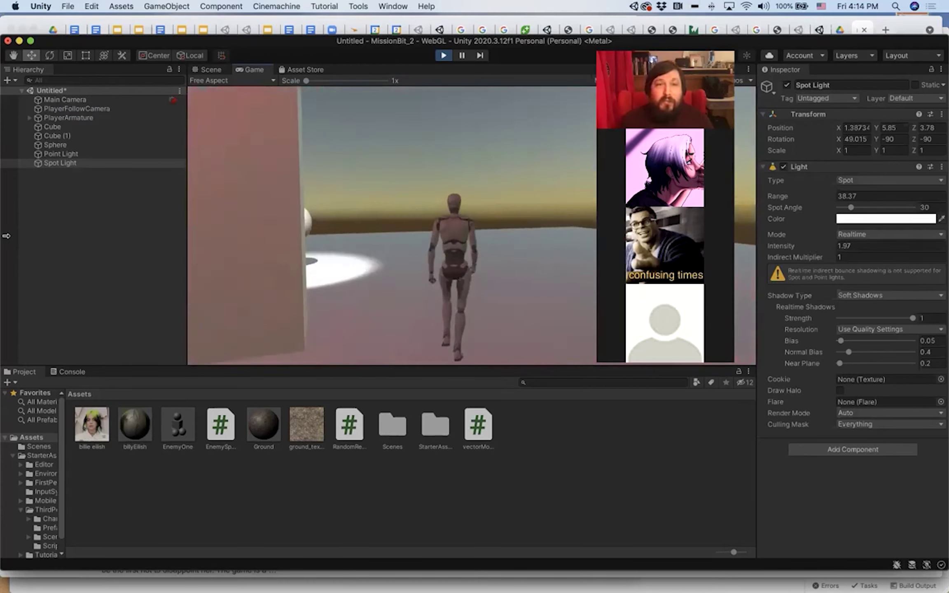
key(w)
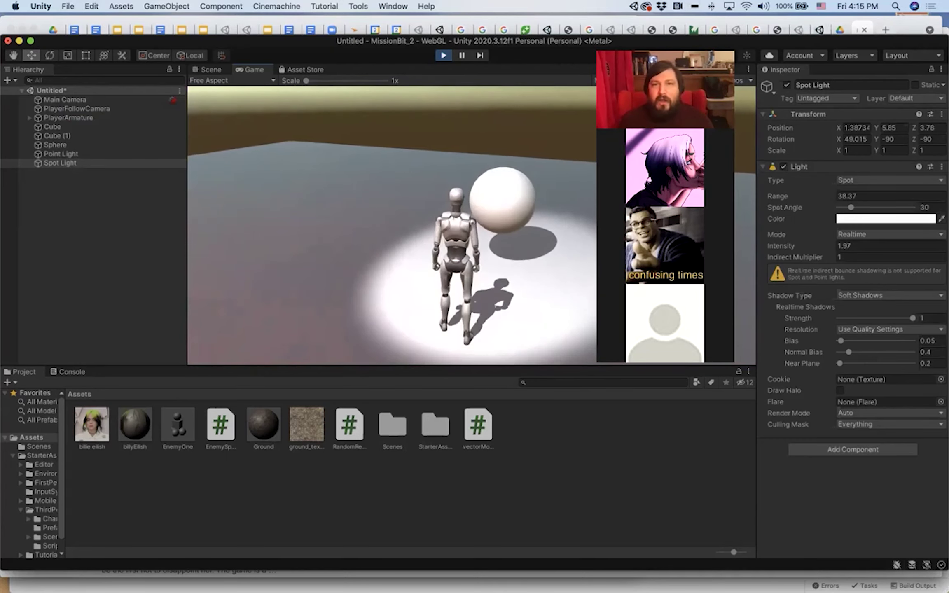
key(w)
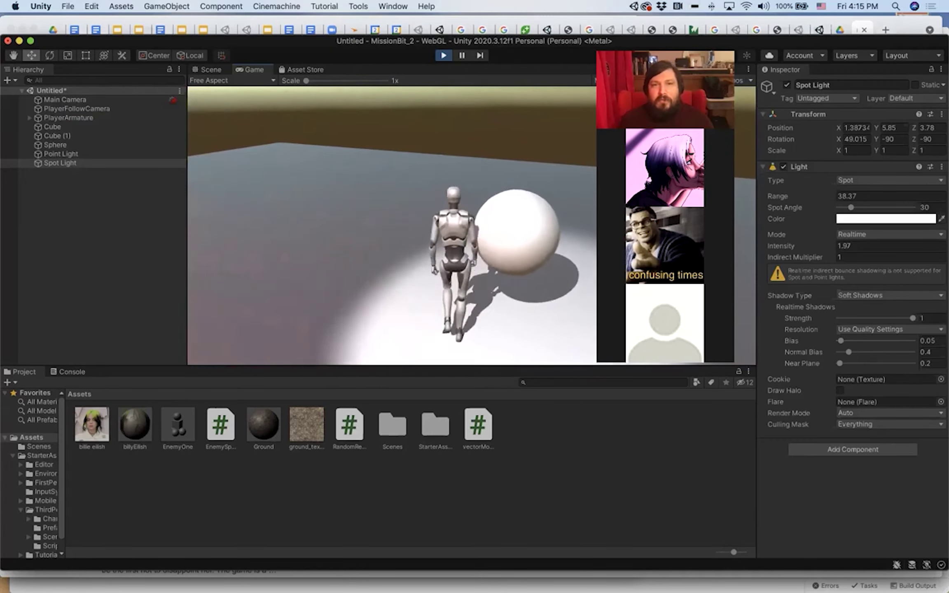
key(w)
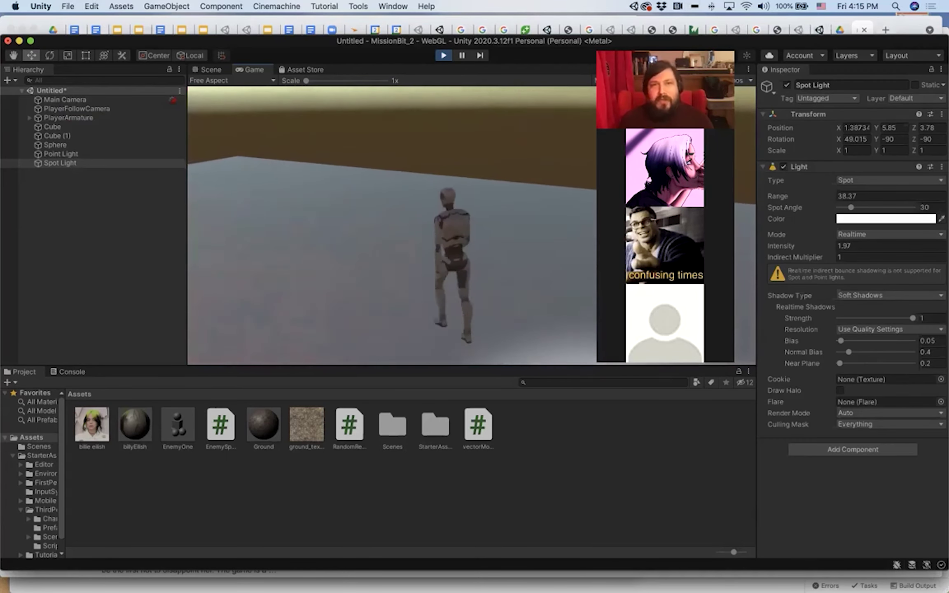